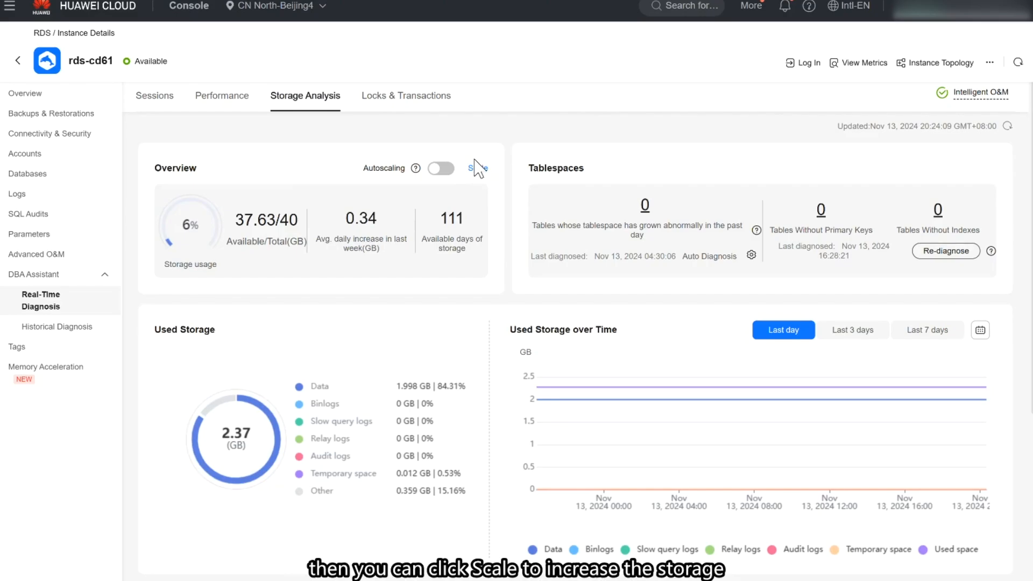
{"action": "left_click", "coordinate": [441, 168]}
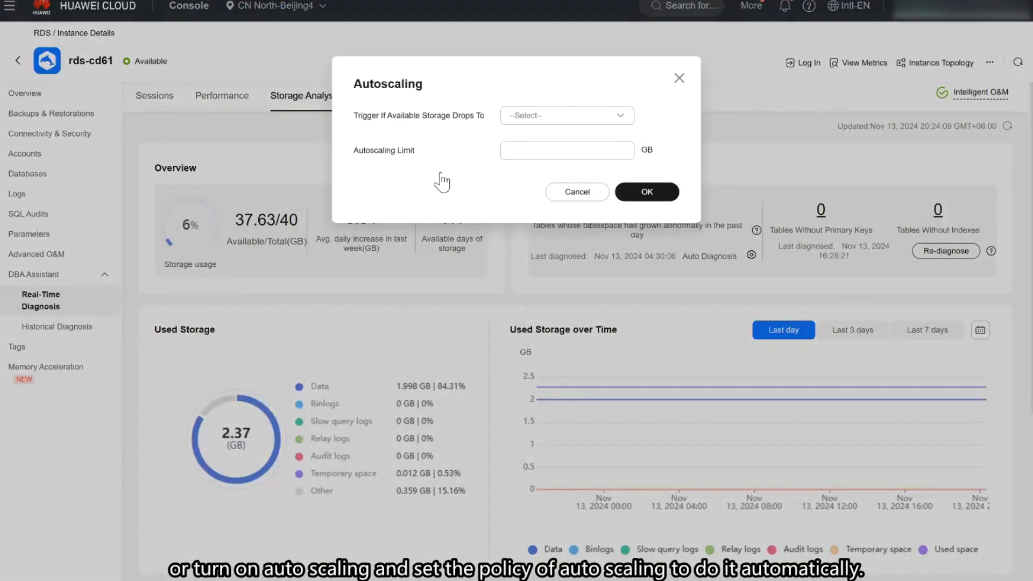
{"action": "left_click", "coordinate": [540, 141]}
{"action": "type", "text": "4000"}
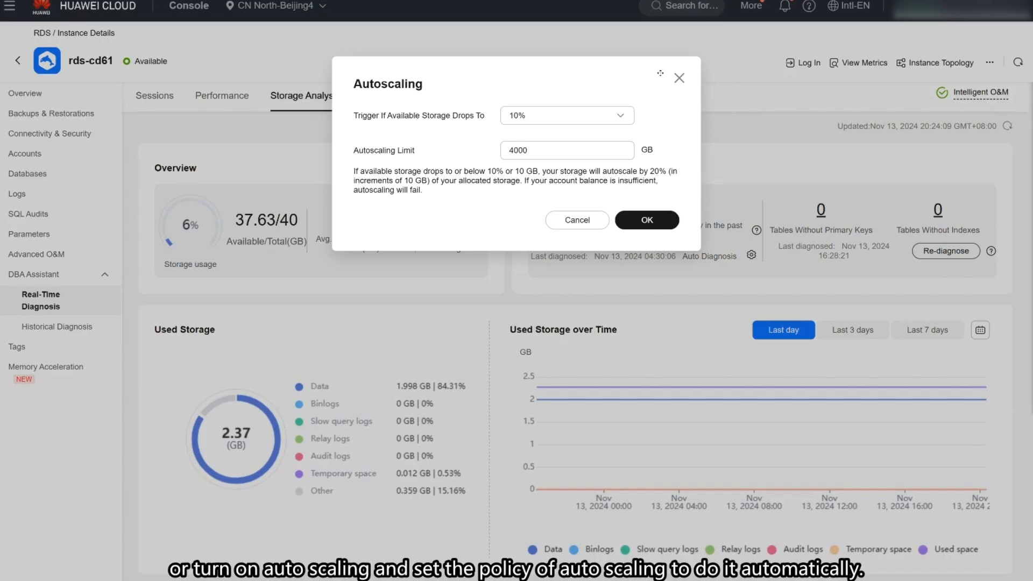
{"action": "left_click", "coordinate": [679, 80]}
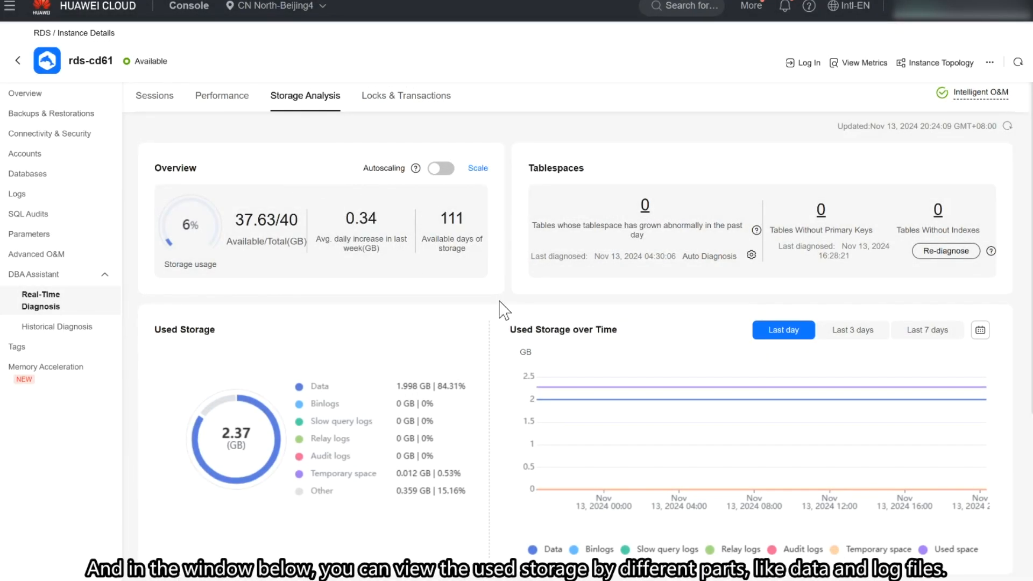
Step: Examine the used storage breakdown by data and log type and the used storage over time for the last day
{"action": "scroll", "coordinate": [506, 309], "scroll_direction": "down", "scroll_amount": 1}
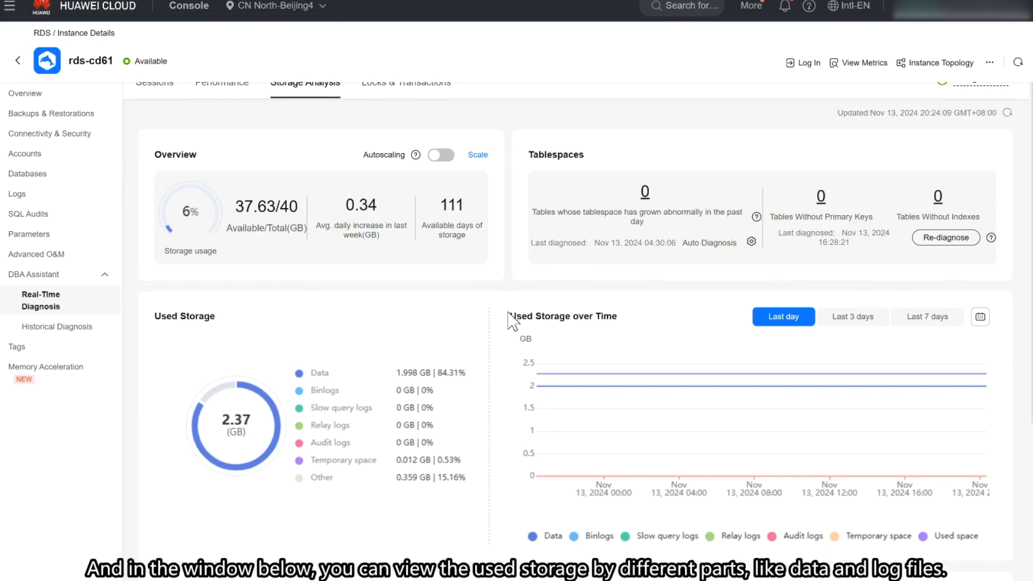
{"action": "scroll", "coordinate": [511, 321], "scroll_direction": "down", "scroll_amount": 1}
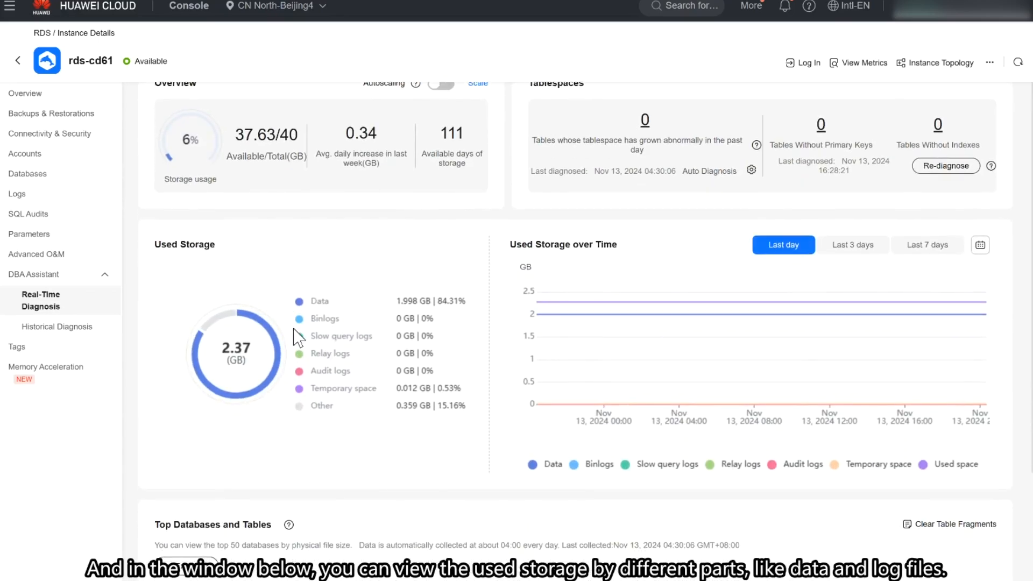
{"action": "scroll", "coordinate": [365, 359], "scroll_direction": "down", "scroll_amount": 1}
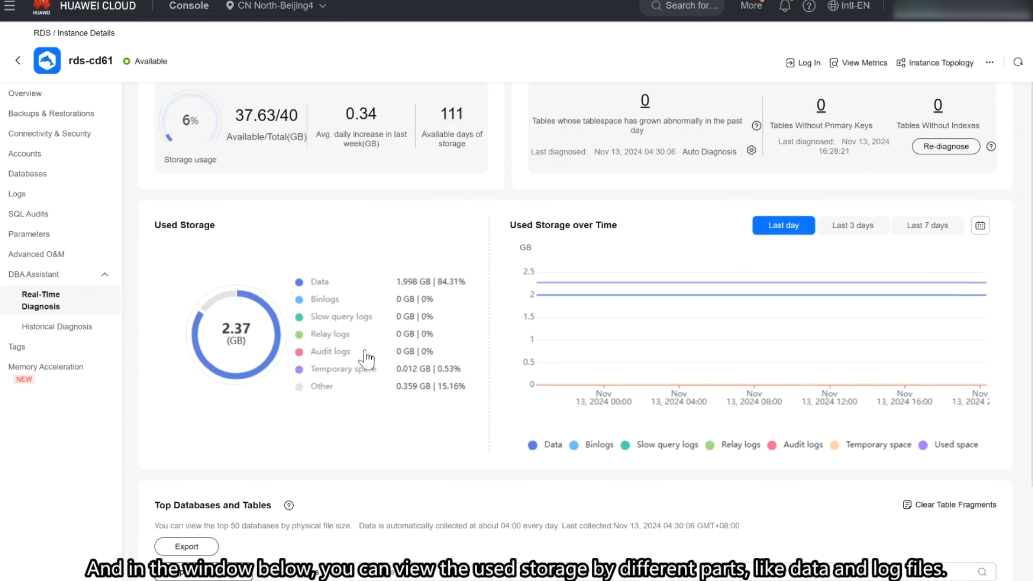
{"action": "mouse_move", "coordinate": [657, 301]}
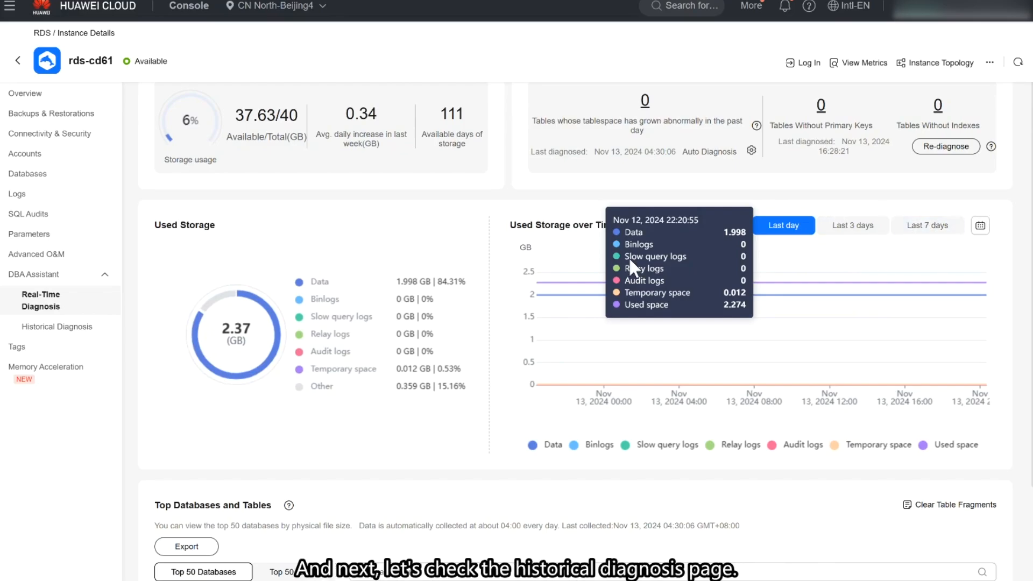
Step: Examine the slow query logs under historical diagnosis, including the archived slow query logs for the last hour
{"action": "left_click", "coordinate": [46, 329]}
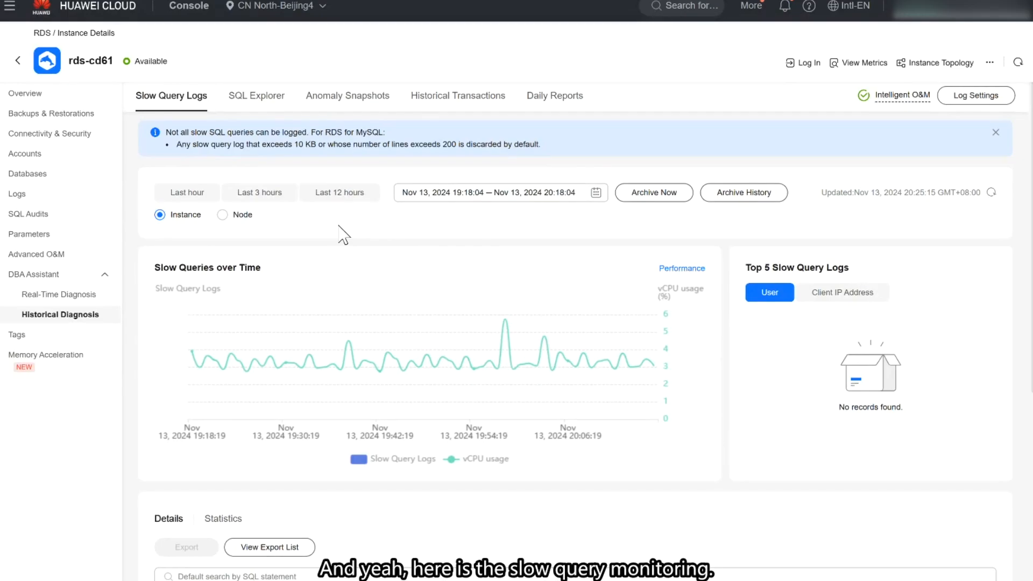
{"action": "scroll", "coordinate": [342, 235], "scroll_direction": "down", "scroll_amount": 1}
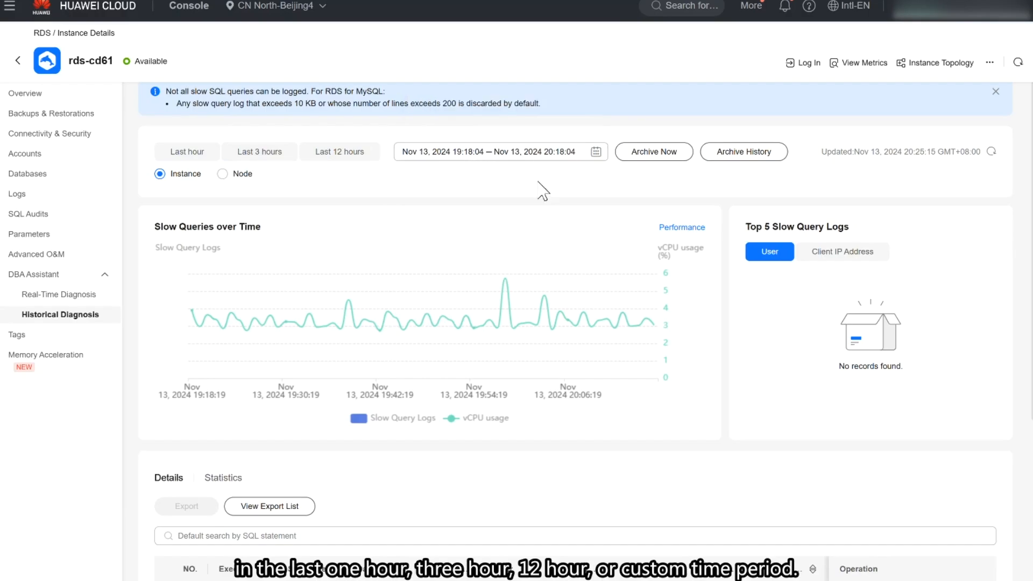
{"action": "left_click", "coordinate": [742, 160]}
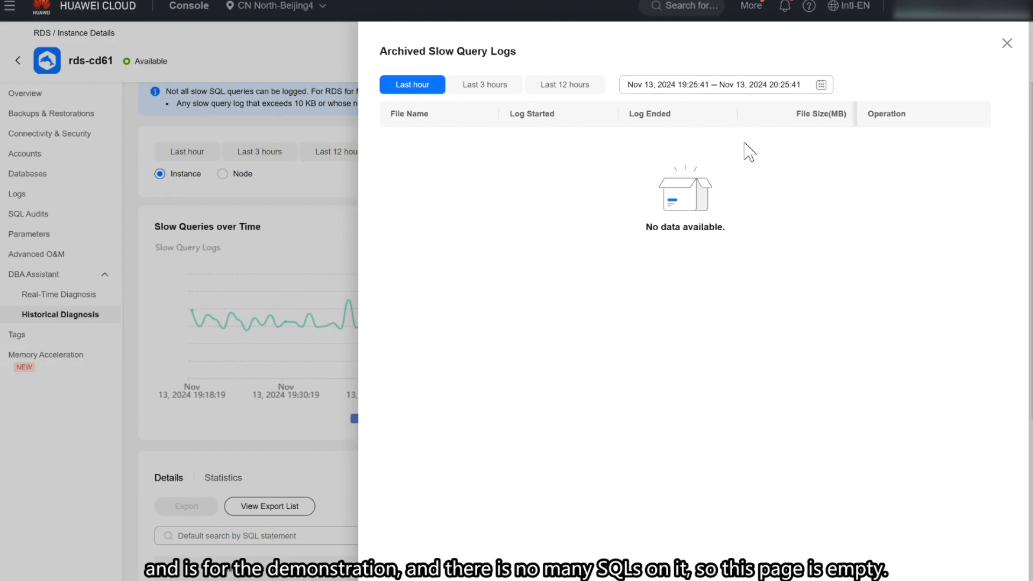
{"action": "left_click", "coordinate": [1006, 43]}
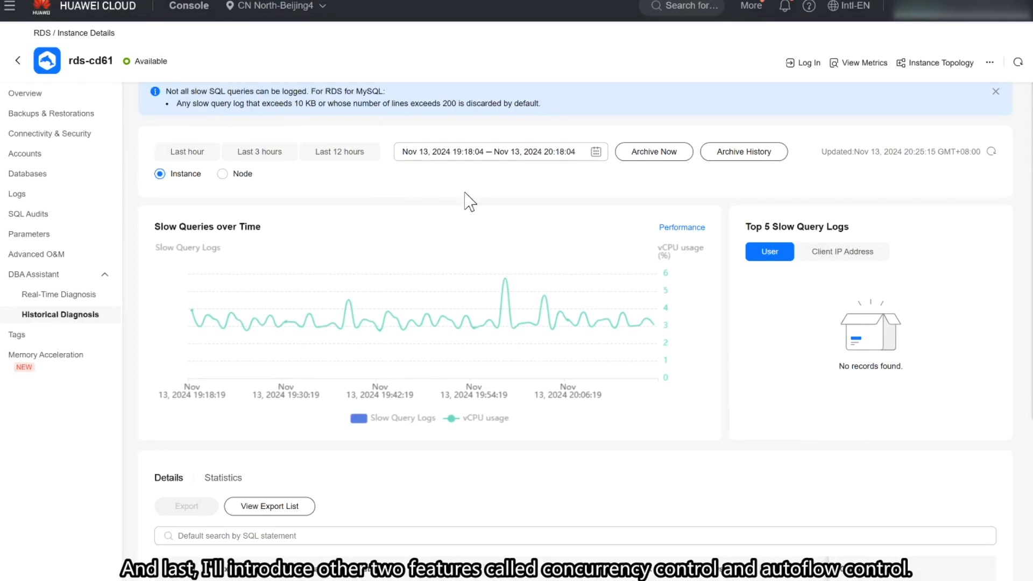
Step: Go to the Concurrency Control settings of SQL Explorer in the historical diagnosis
{"action": "scroll", "coordinate": [343, 237], "scroll_direction": "up", "scroll_amount": 1}
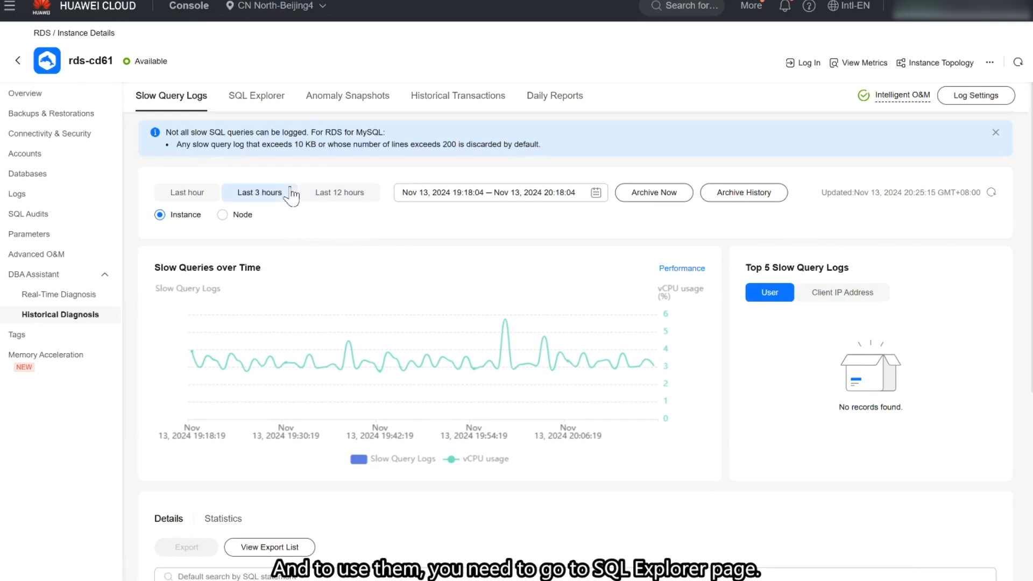
{"action": "left_click", "coordinate": [257, 105]}
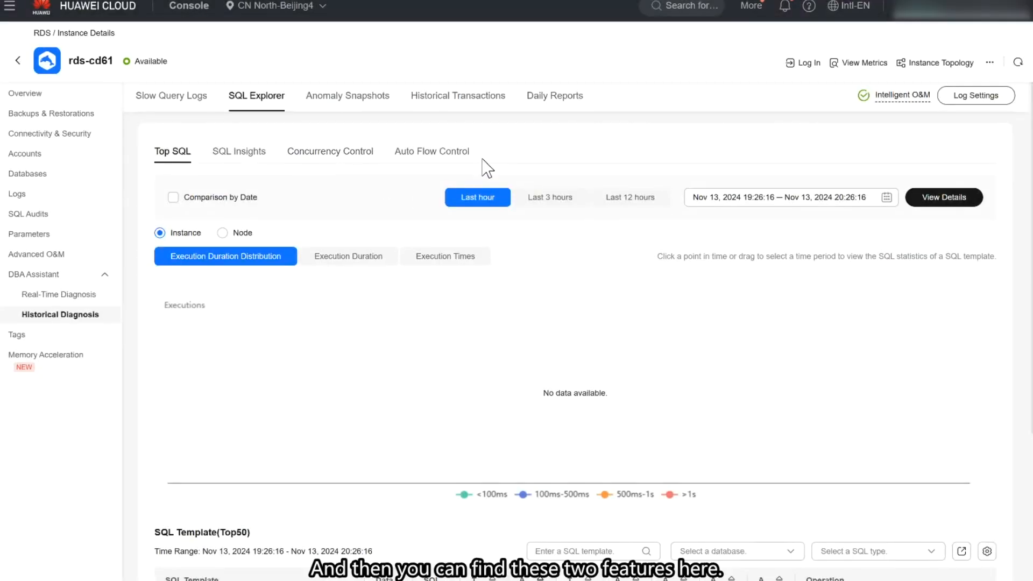
{"action": "left_click", "coordinate": [336, 157]}
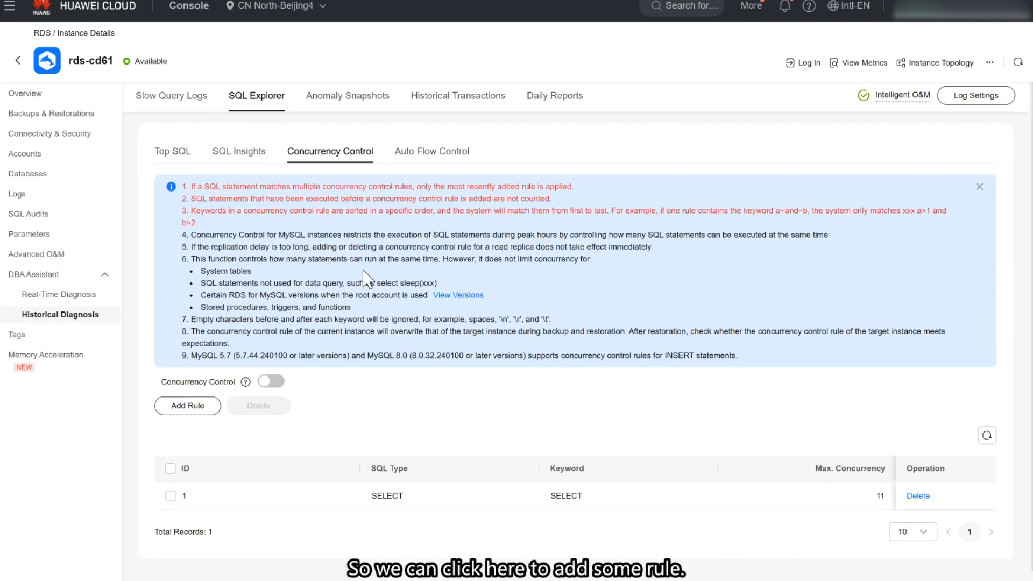
Step: Add a concurrency control rule for SELECT statements with the manually entered keywords COUNT~a and a maximum concurrency of 100
{"action": "left_click", "coordinate": [200, 407]}
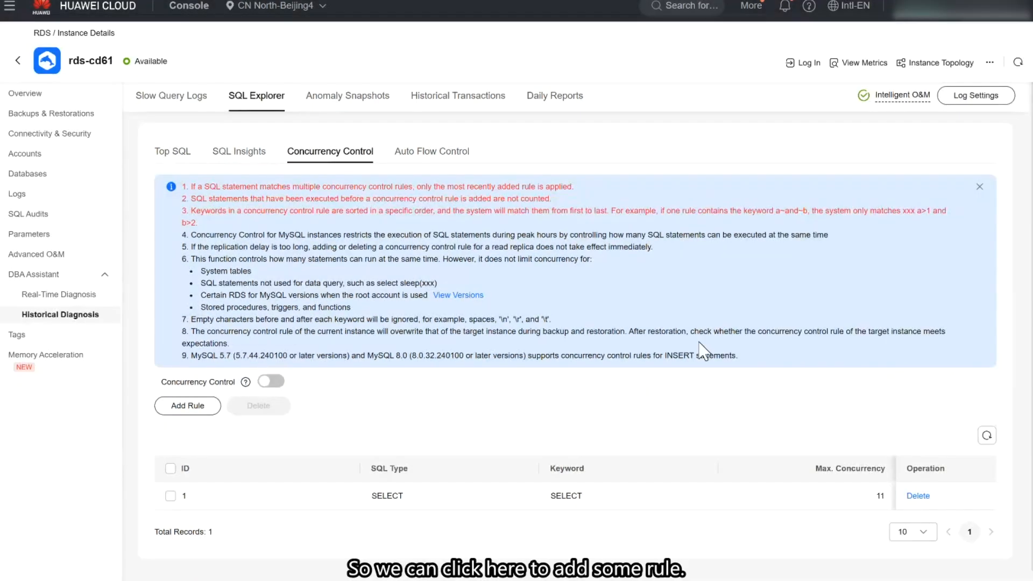
{"action": "left_click", "coordinate": [189, 408]}
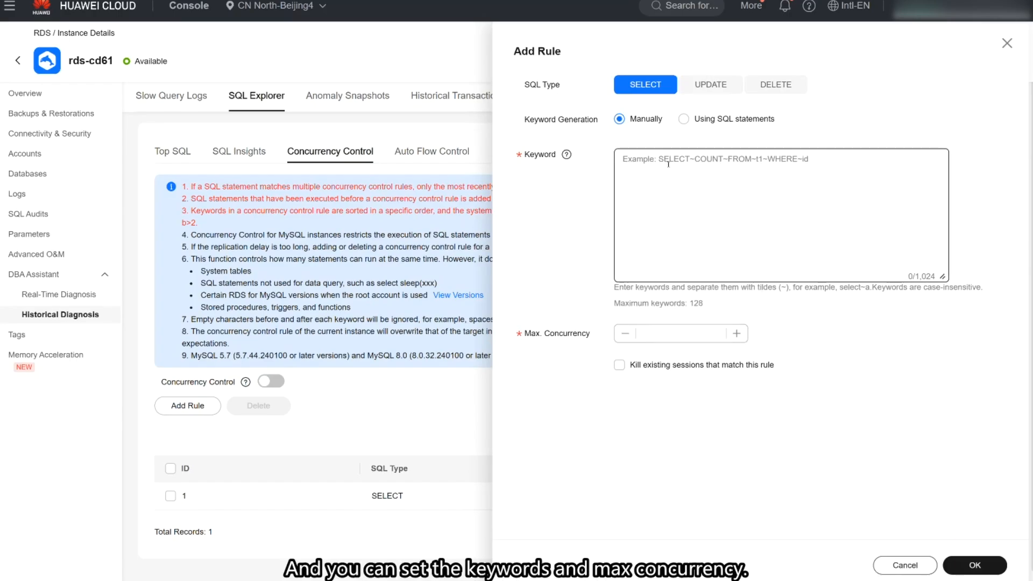
{"action": "mouse_move", "coordinate": [572, 159]}
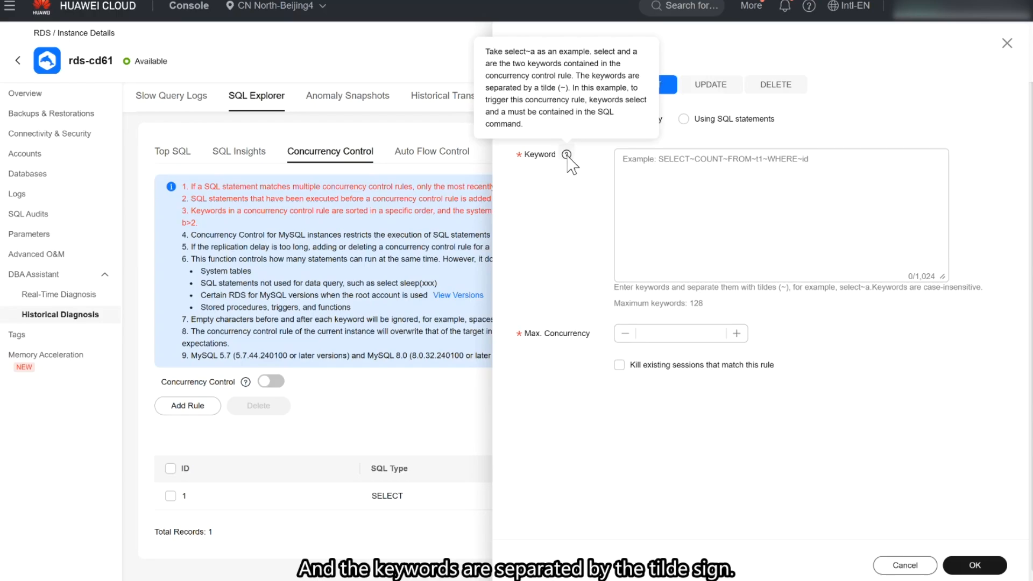
{"action": "left_click", "coordinate": [624, 160]}
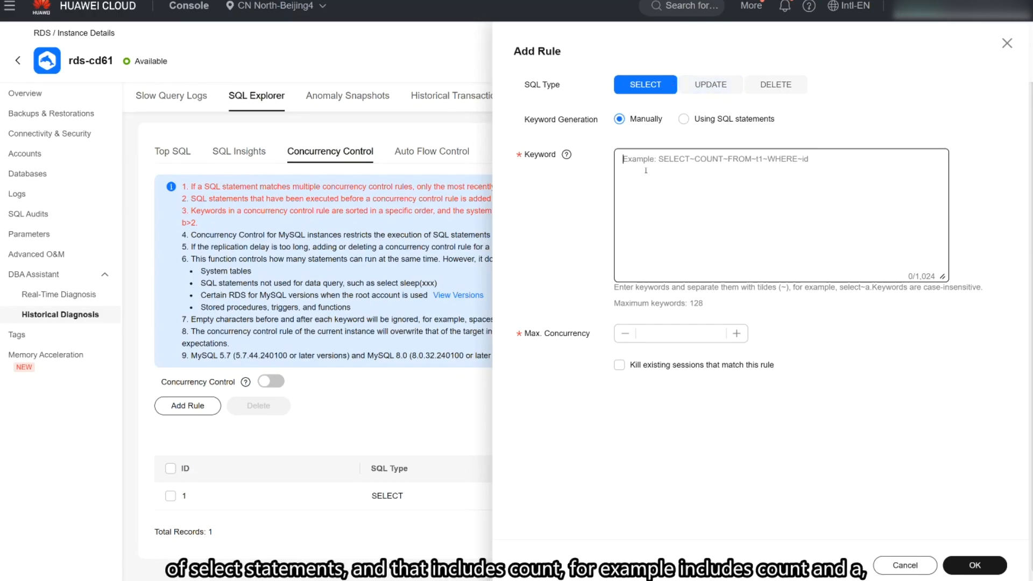
{"action": "type", "text": "c"}
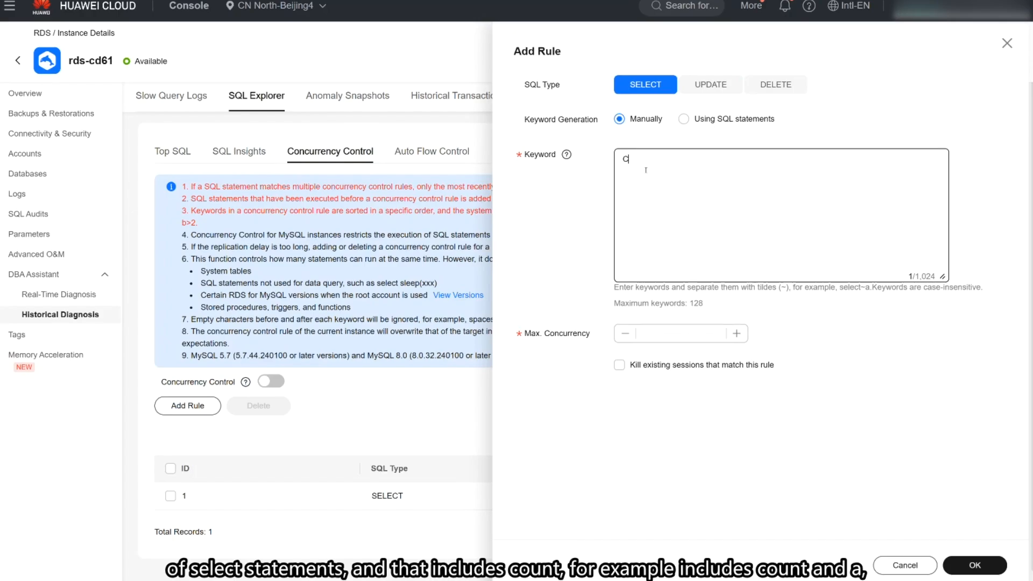
{"action": "type", "text": "OUNT~a"}
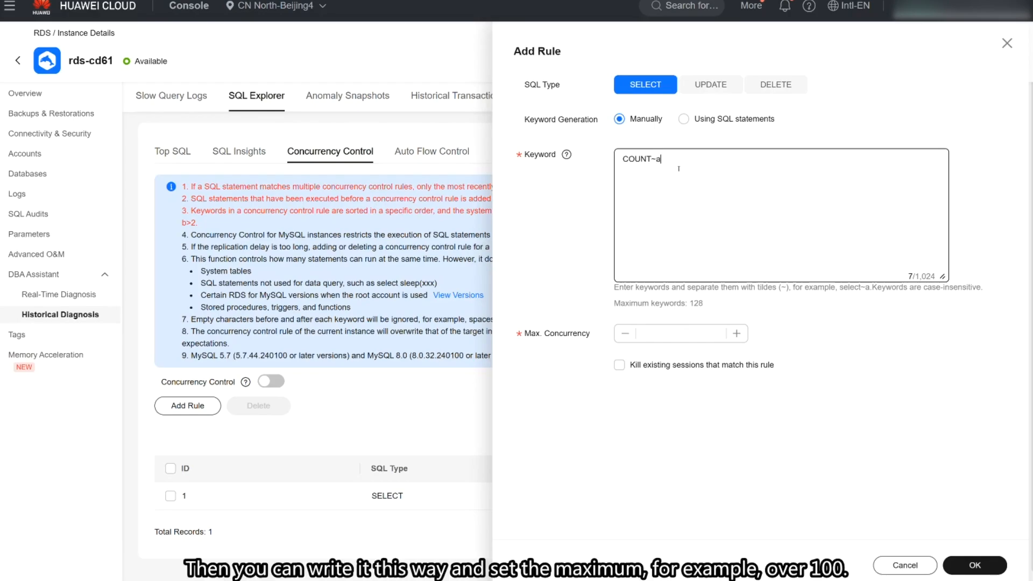
{"action": "left_click", "coordinate": [682, 333]}
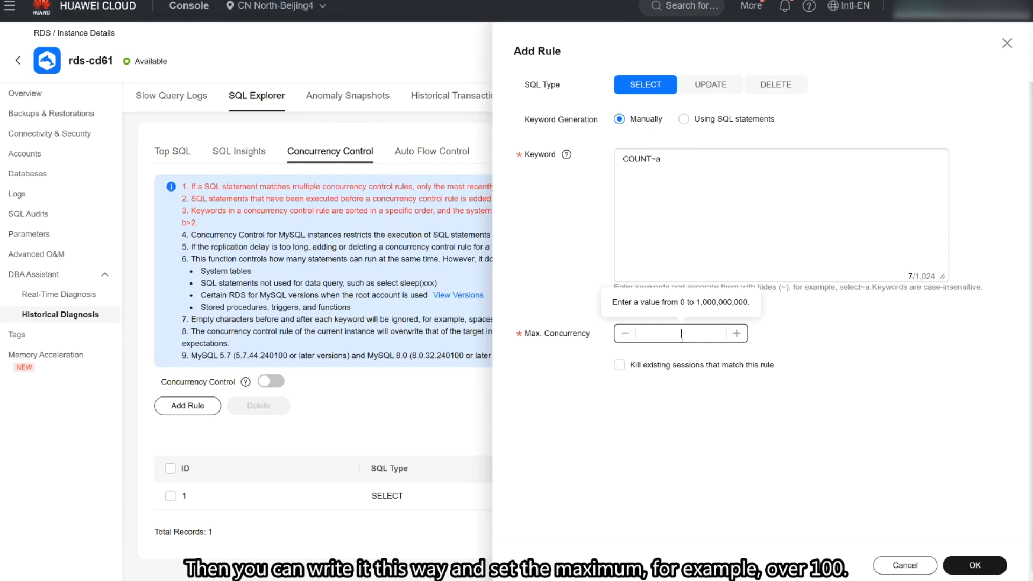
{"action": "type", "text": "1"}
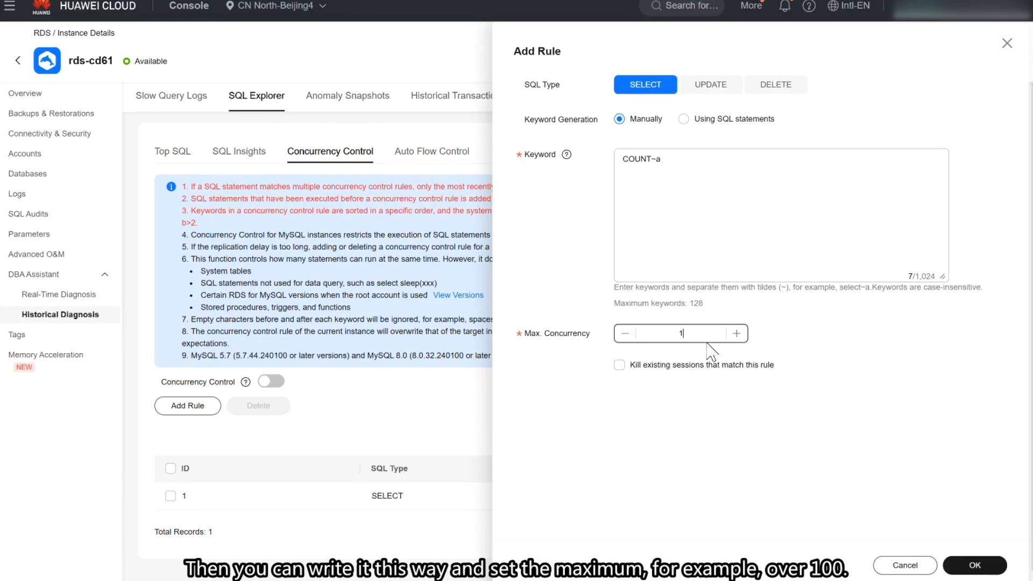
{"action": "type", "text": "00"}
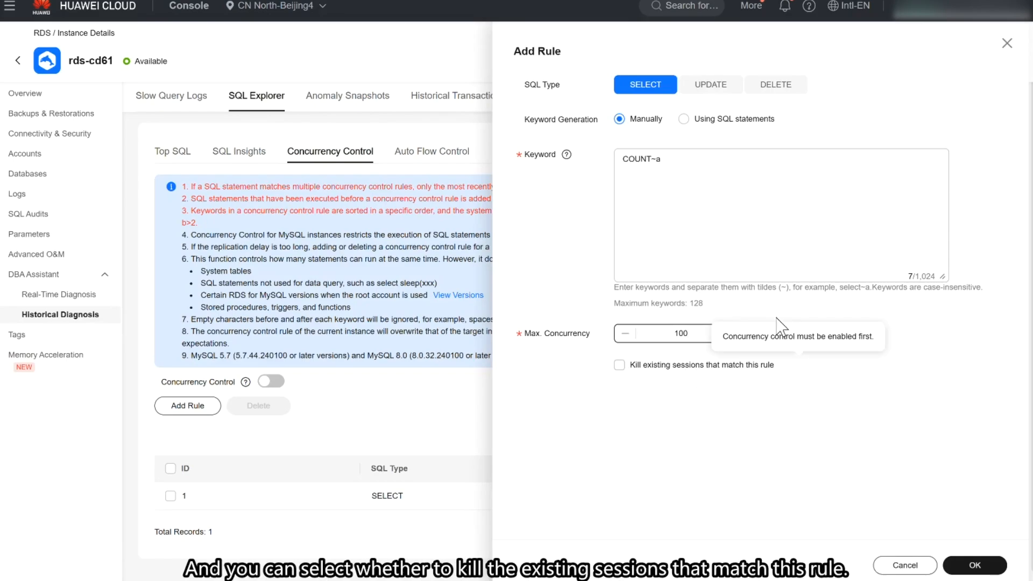
{"action": "left_click", "coordinate": [963, 566]}
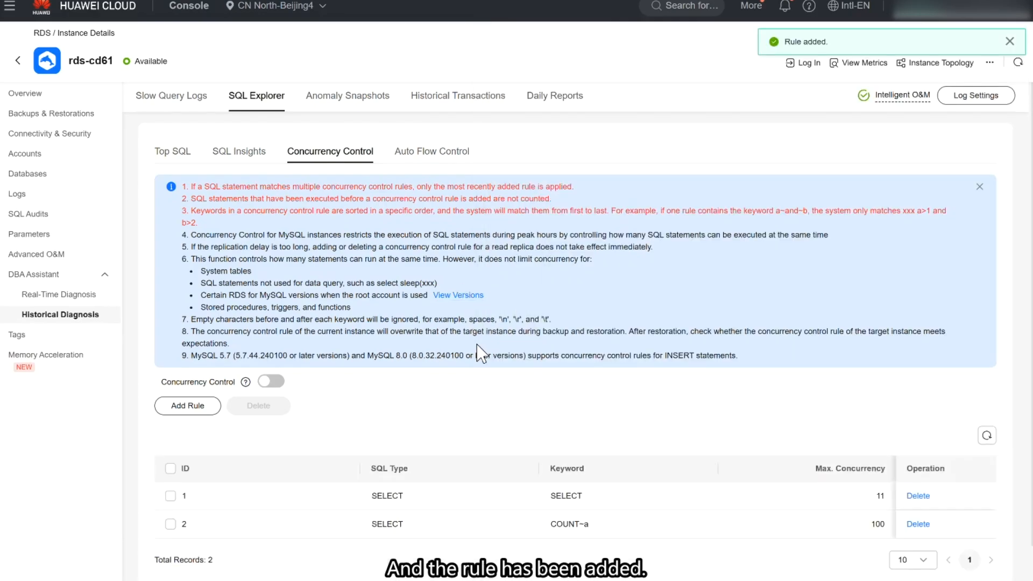
Step: Enable concurrency control for the instance and select the rule with ID 1 in the rule list
{"action": "scroll", "coordinate": [481, 353], "scroll_direction": "down", "scroll_amount": 1}
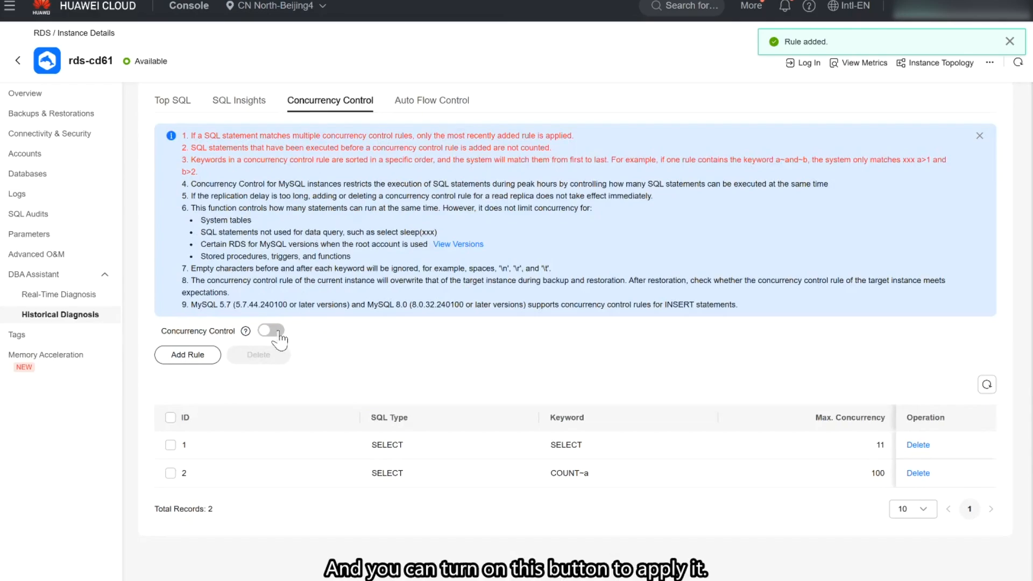
{"action": "left_click", "coordinate": [275, 332]}
{"action": "scroll", "coordinate": [509, 364], "scroll_direction": "up", "scroll_amount": 2}
{"action": "scroll", "coordinate": [505, 366], "scroll_direction": "down", "scroll_amount": 2}
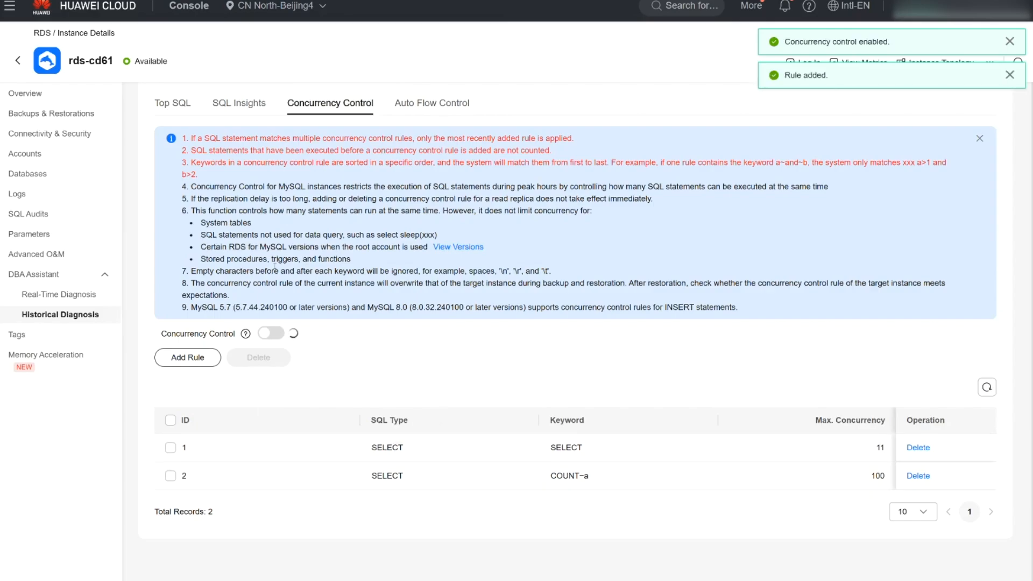
{"action": "left_click", "coordinate": [171, 447]}
{"action": "left_click", "coordinate": [171, 447]}
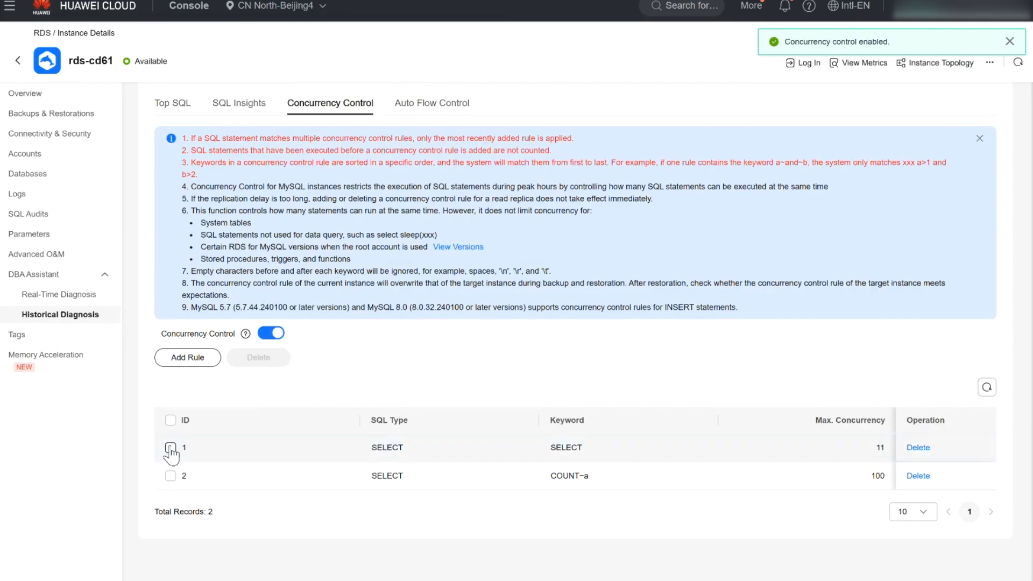
{"action": "left_click", "coordinate": [170, 447]}
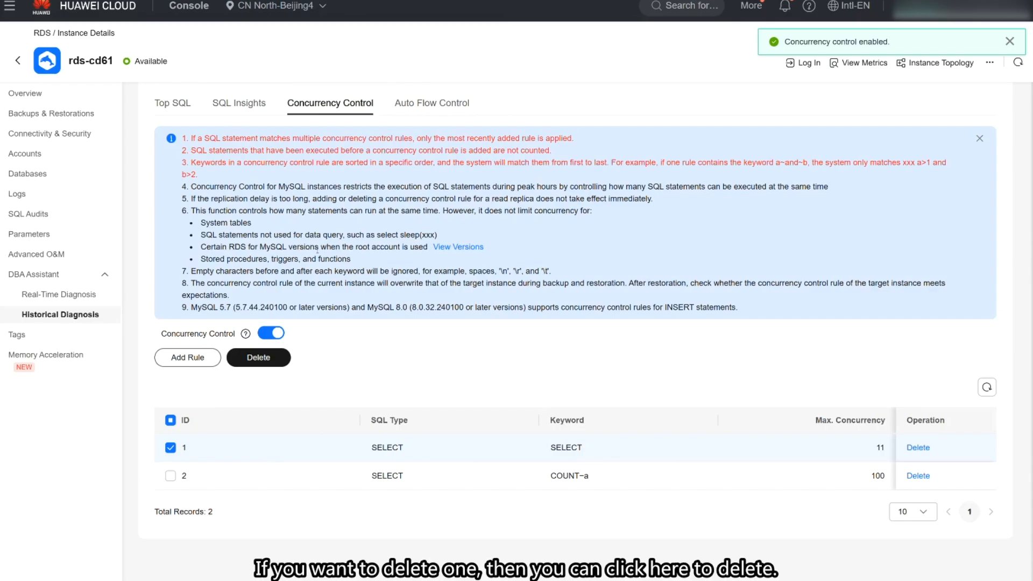
Step: Configure and apply auto flow control: window 02:00–04:00, maximum duration 100 minutes, vCPU usage 90% and active sessions 1000 for 30 minutes, maximum active connections 500
{"action": "scroll", "coordinate": [265, 463], "scroll_direction": "up", "scroll_amount": 1}
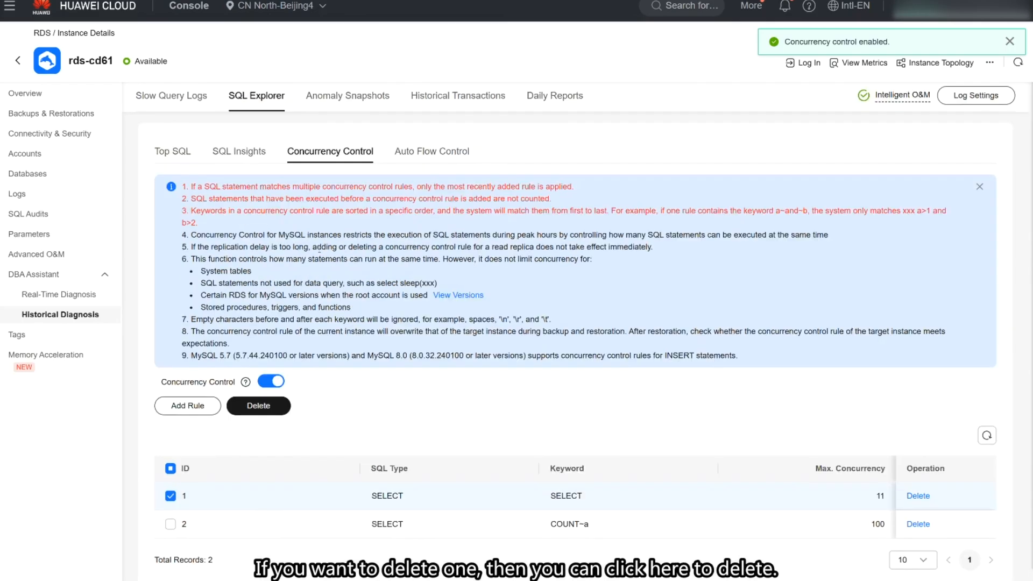
{"action": "left_click", "coordinate": [429, 154]}
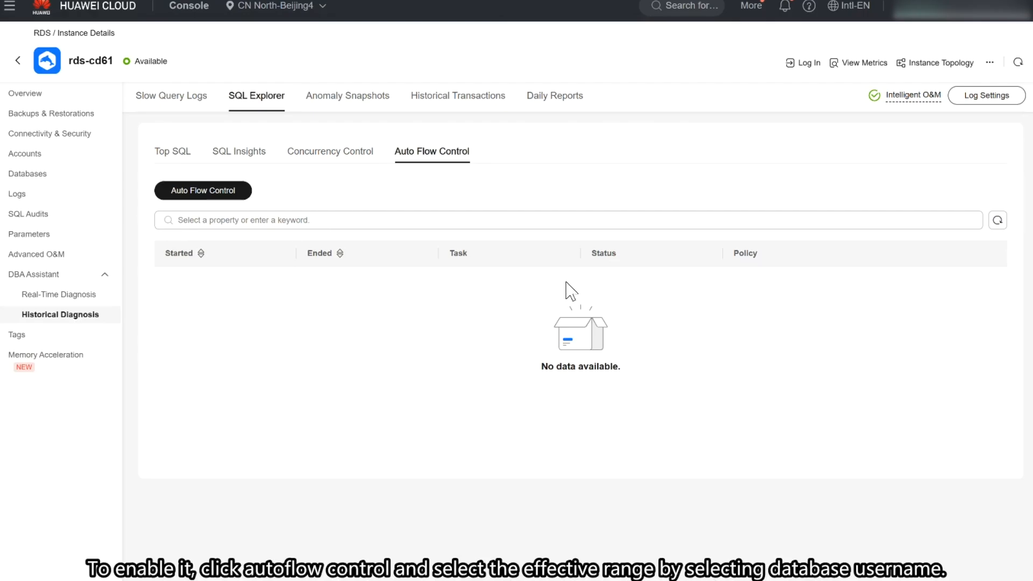
{"action": "left_click", "coordinate": [213, 198]}
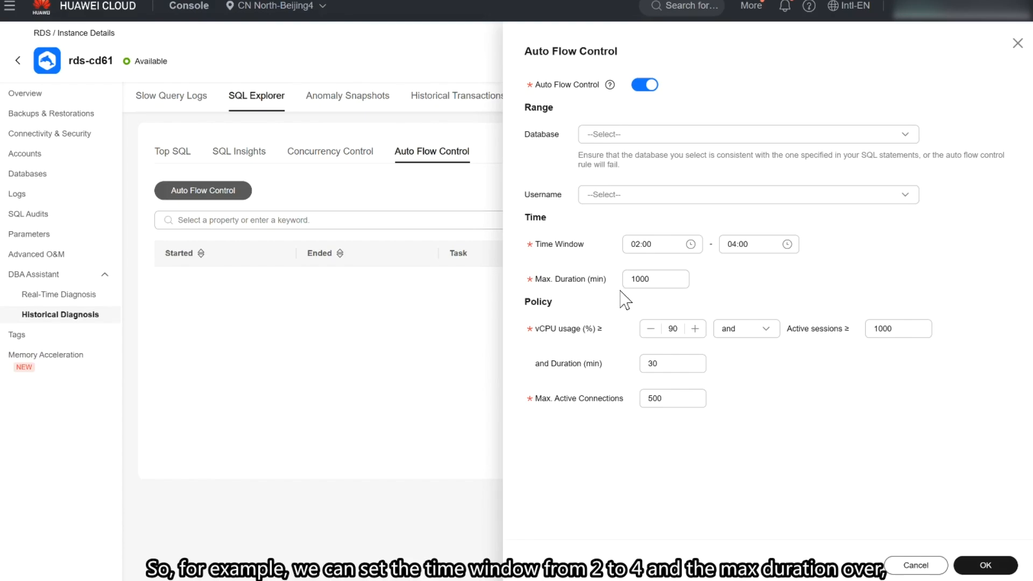
{"action": "left_click", "coordinate": [665, 280]}
{"action": "key", "text": "BackSpace"}
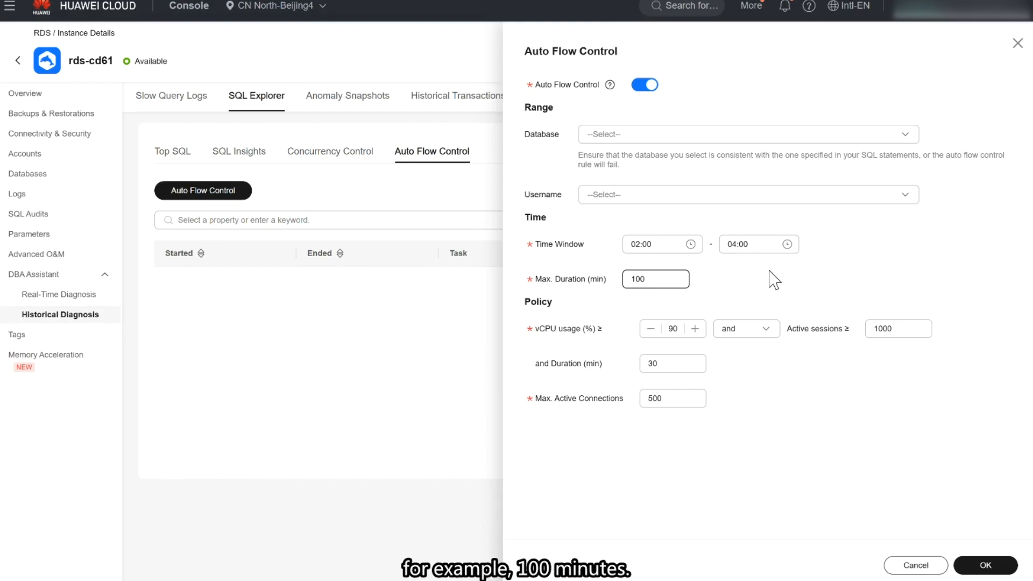
{"action": "left_click", "coordinate": [635, 223]}
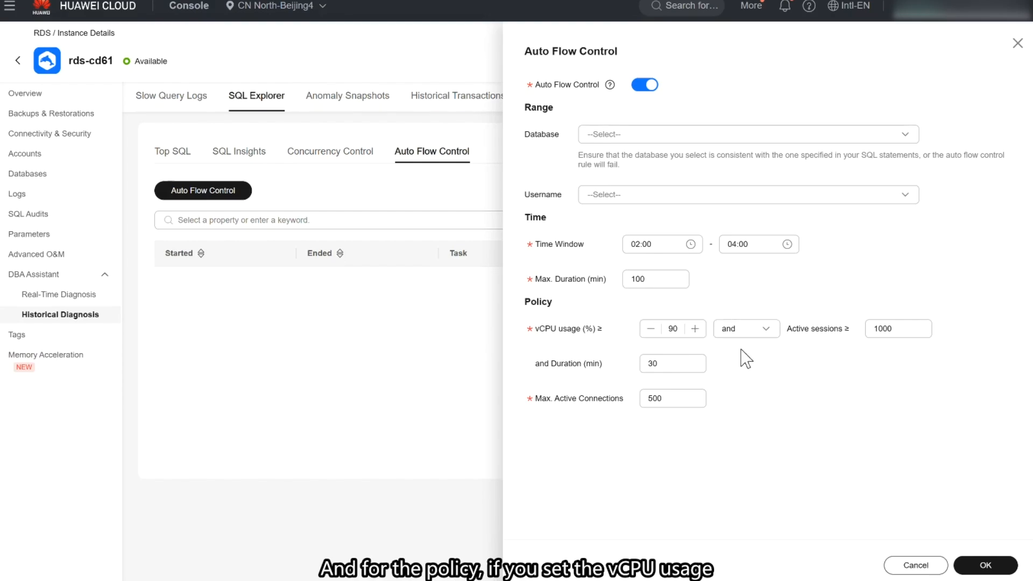
{"action": "left_click", "coordinate": [678, 333]}
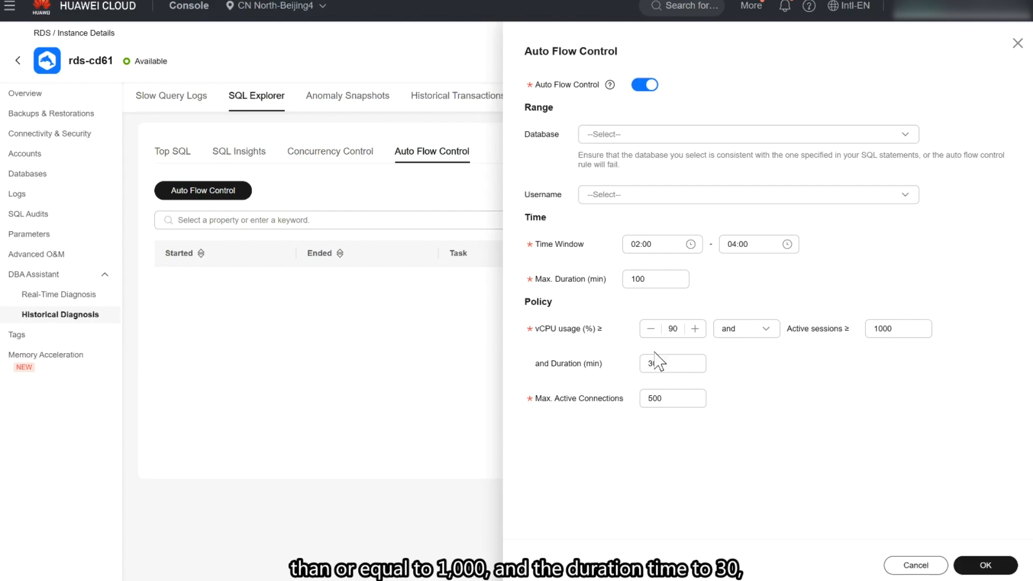
{"action": "left_click", "coordinate": [692, 369]}
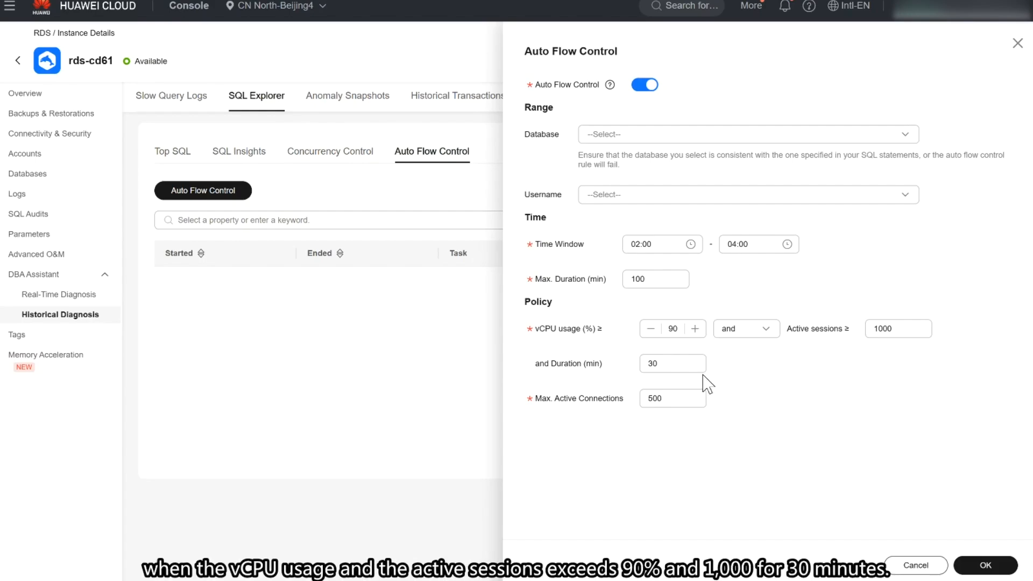
{"action": "left_click", "coordinate": [679, 365]}
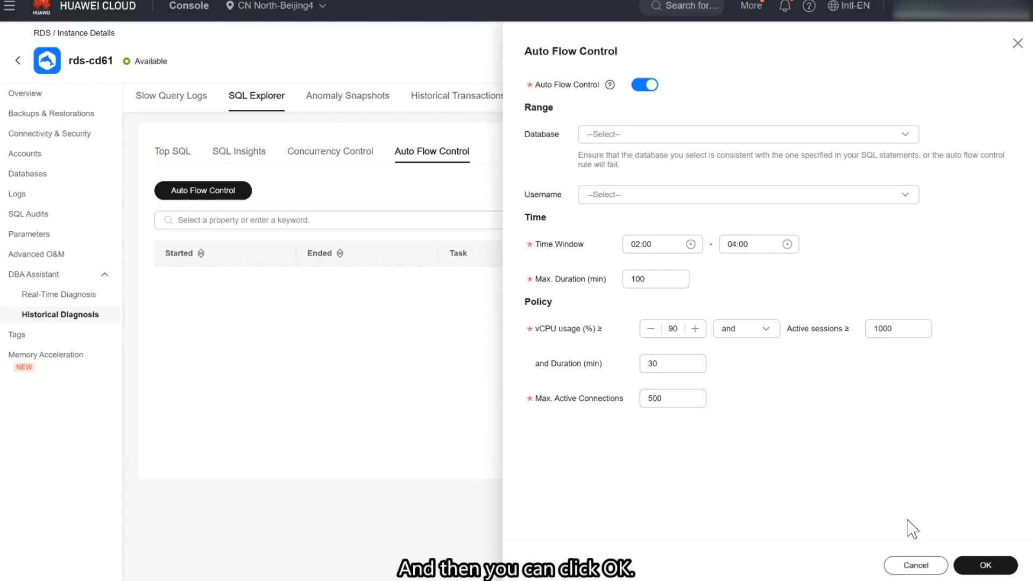
{"action": "left_click", "coordinate": [976, 566]}
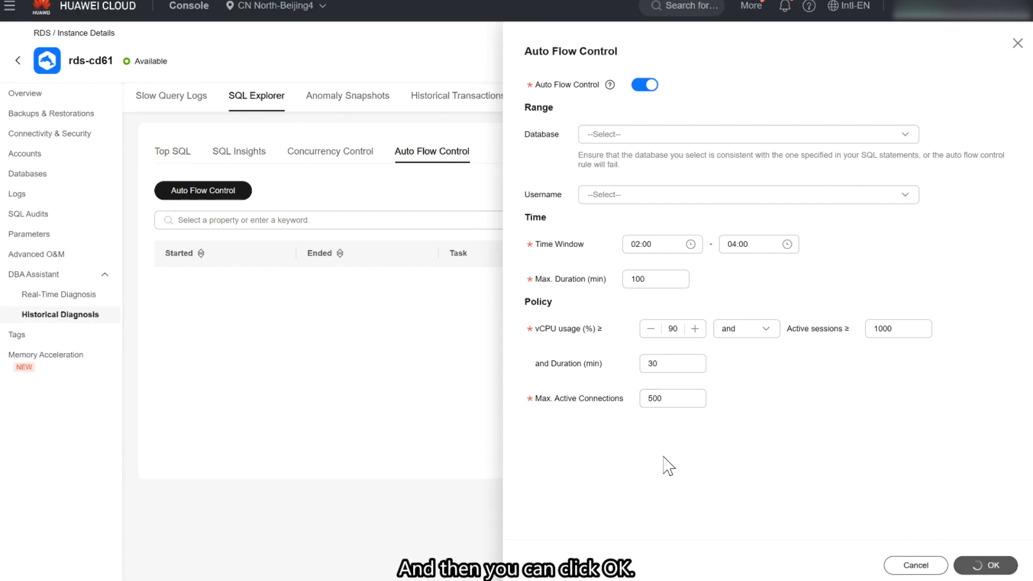